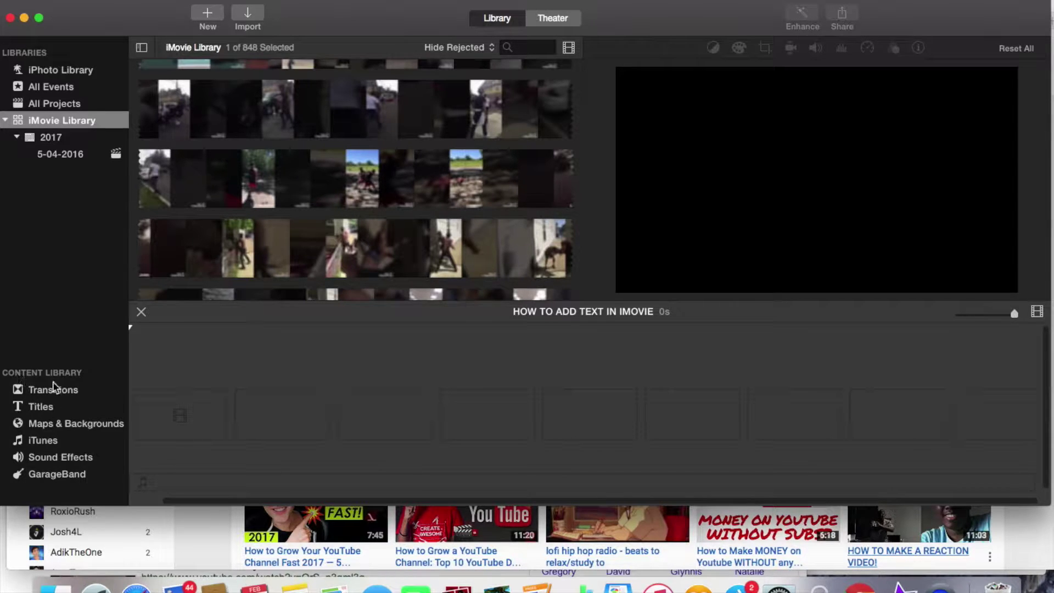
Open the Titles browser and preview the Standard, Standard Lower Third, Expand and Line styles.
{"action": "left_click", "coordinate": [44, 409]}
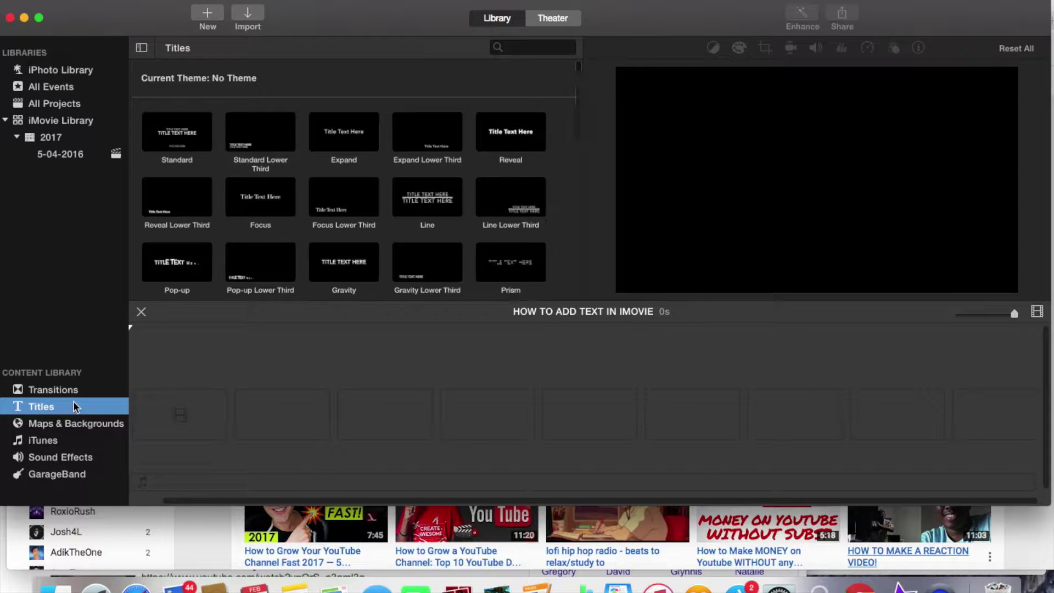
{"action": "left_click", "coordinate": [176, 143]}
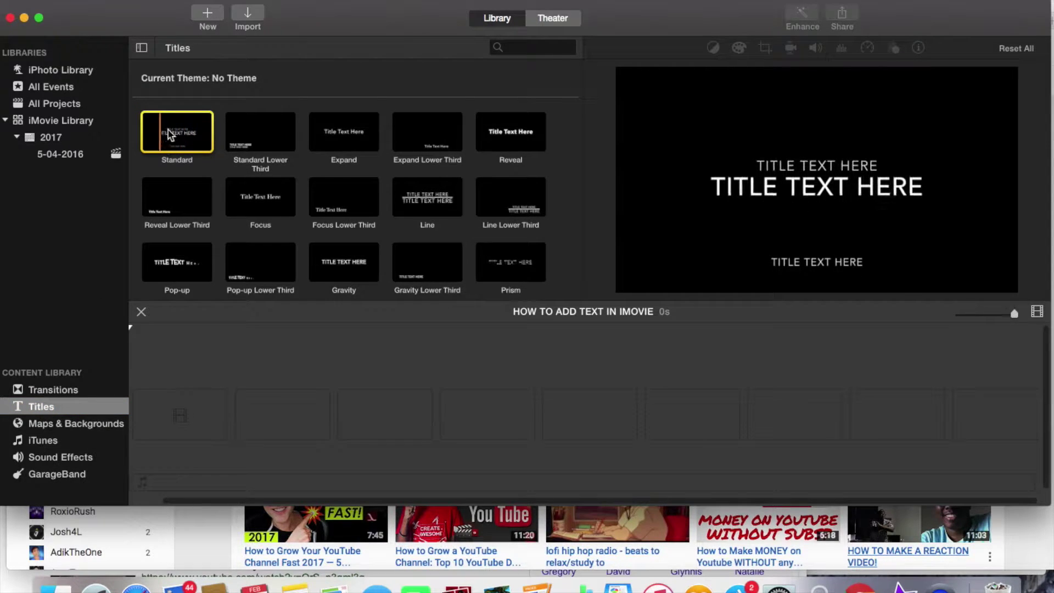
{"action": "left_click", "coordinate": [258, 140]}
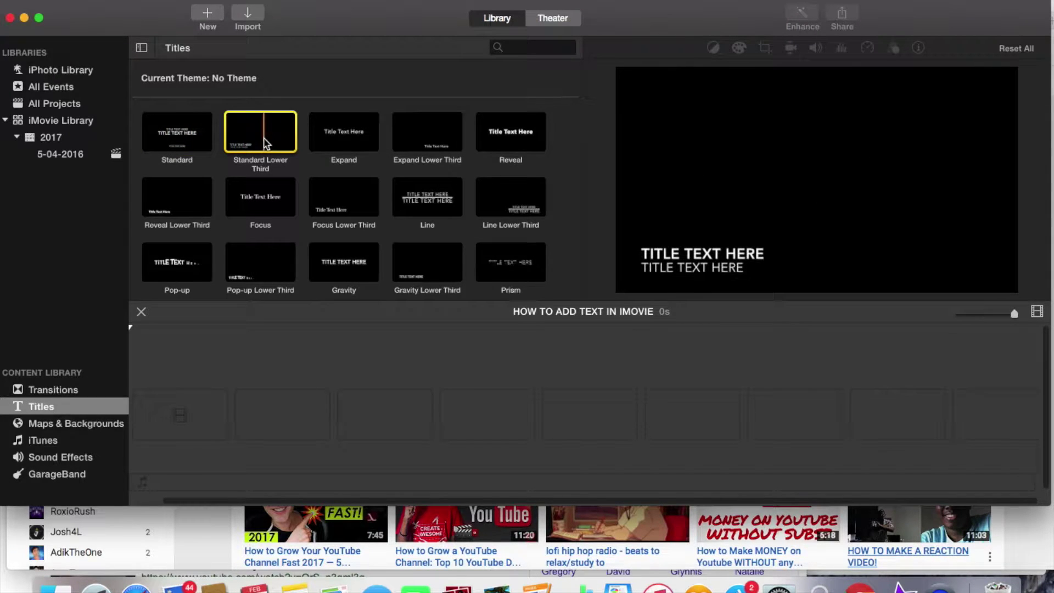
{"action": "left_click", "coordinate": [340, 140]}
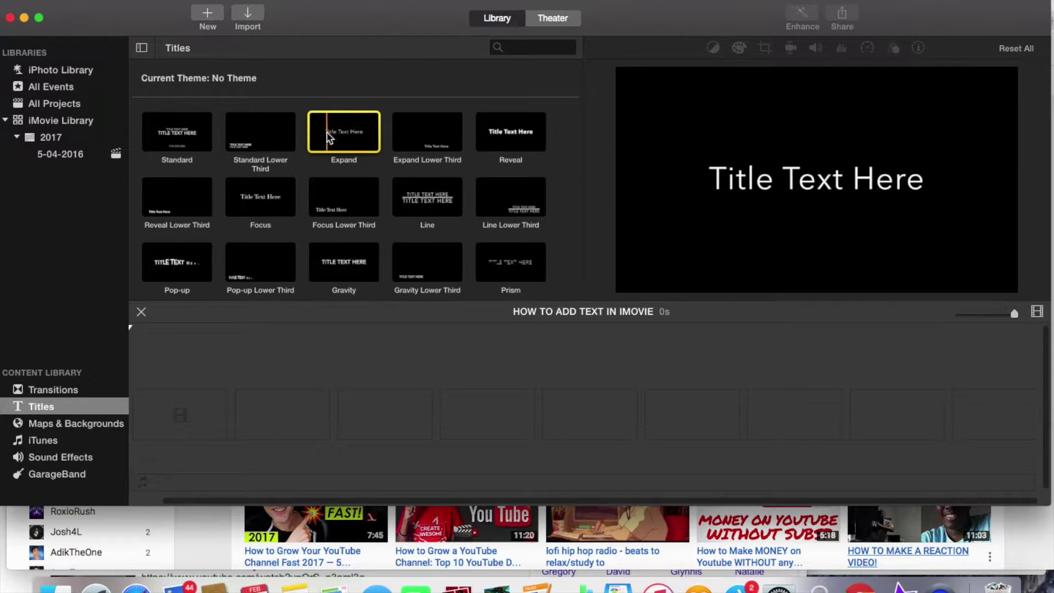
{"action": "left_click", "coordinate": [399, 203]}
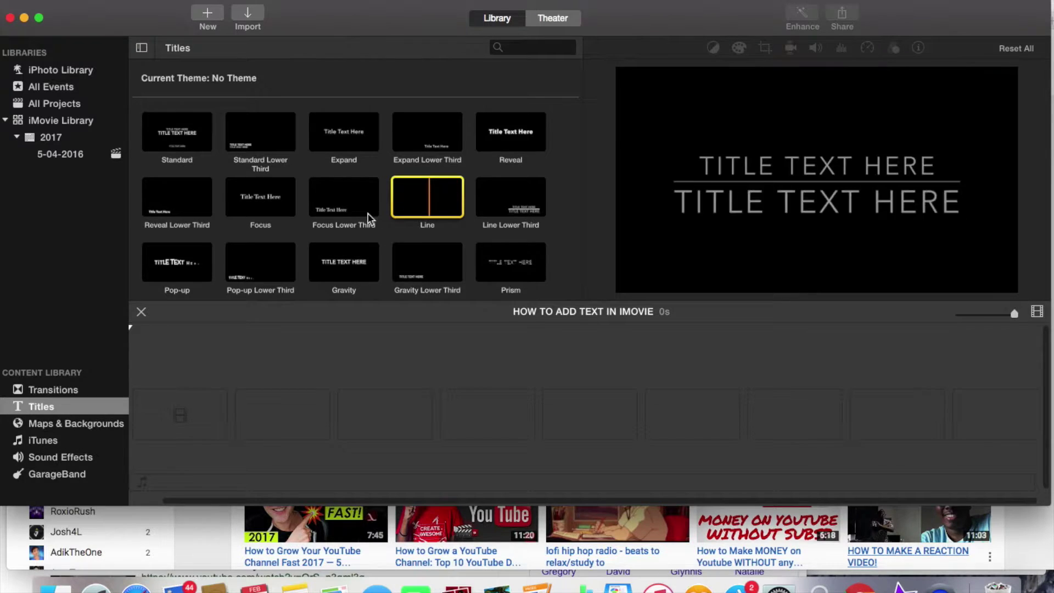
Add a 4-second Pop-up title to the empty project timeline.
{"action": "left_click", "coordinate": [193, 263]}
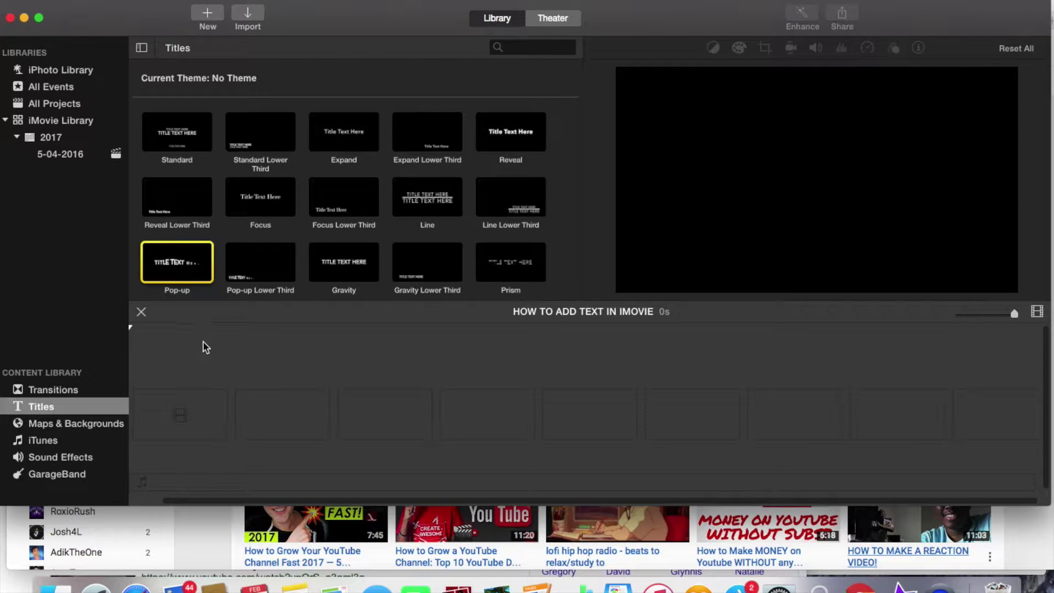
{"action": "left_click_drag", "start_coordinate": [206, 397], "coordinate": [206, 397]}
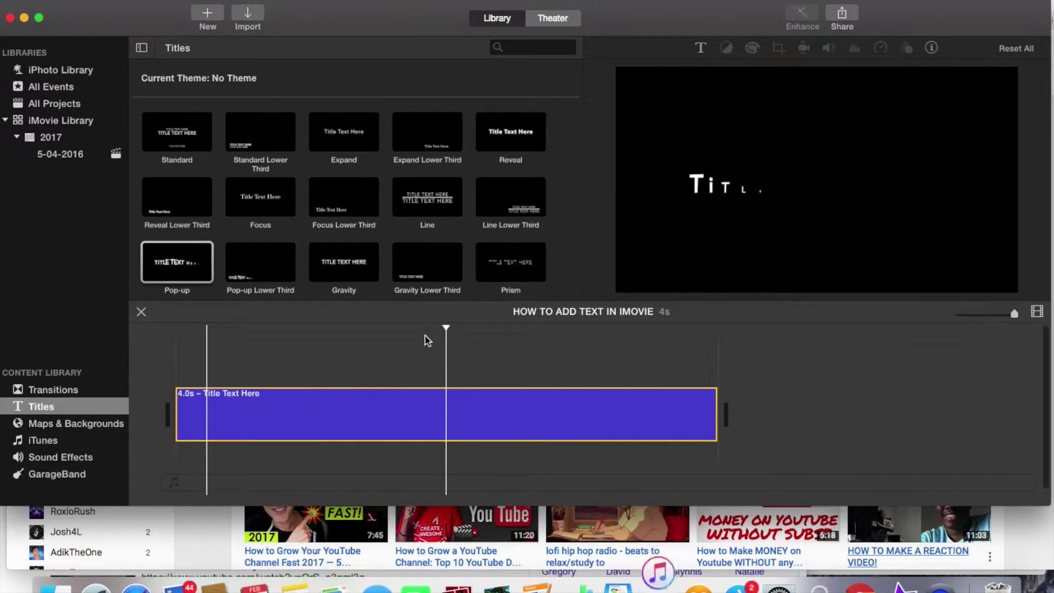
{"action": "double_click", "coordinate": [298, 424]}
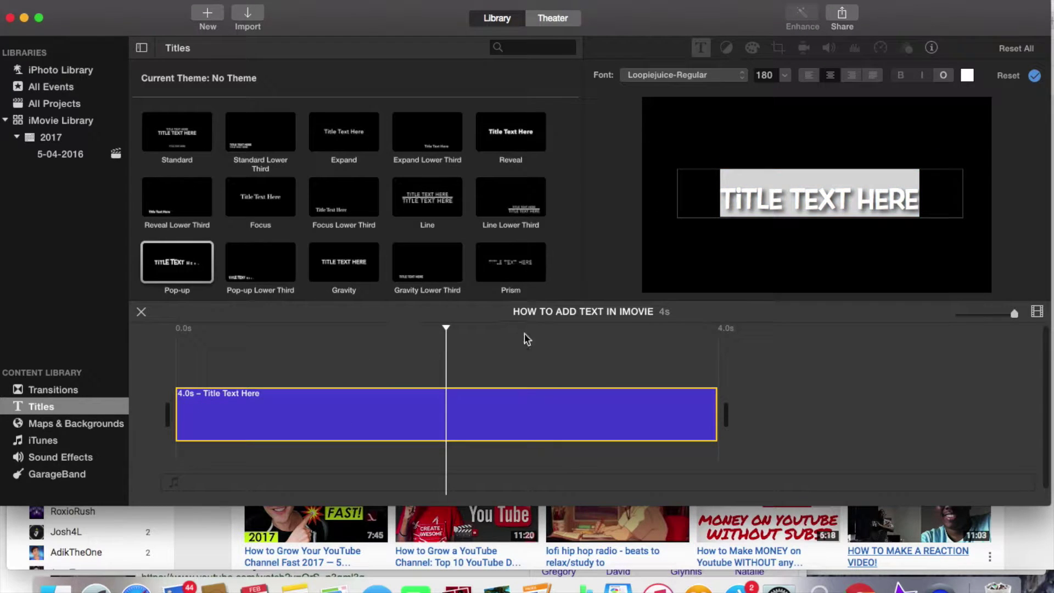
{"action": "left_click", "coordinate": [557, 414]}
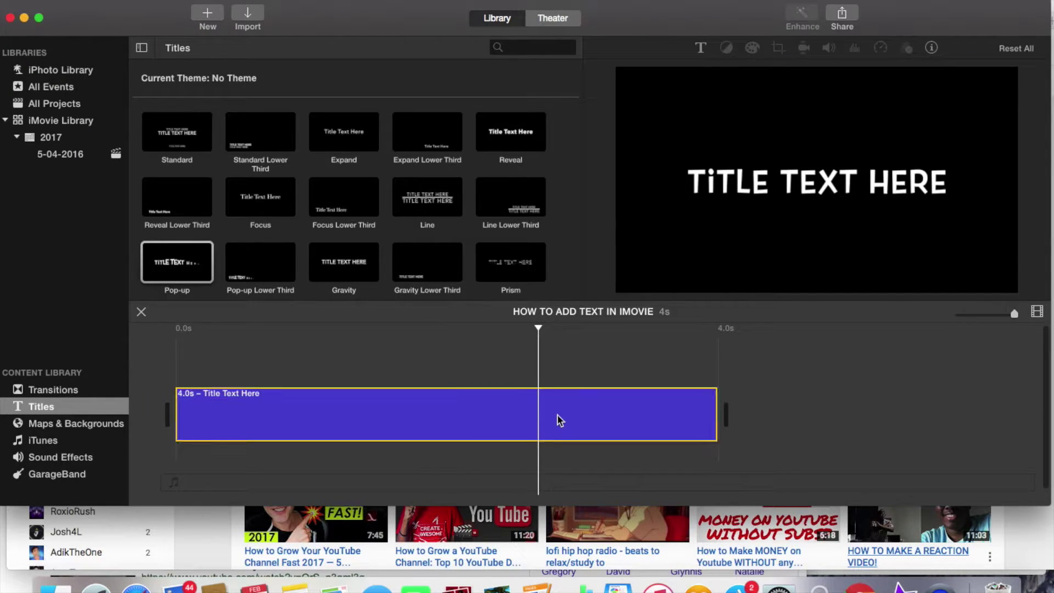
Replace the Pop-up title's text with TEST and confirm the edit.
{"action": "left_click", "coordinate": [476, 407]}
{"action": "double_click", "coordinate": [475, 406]}
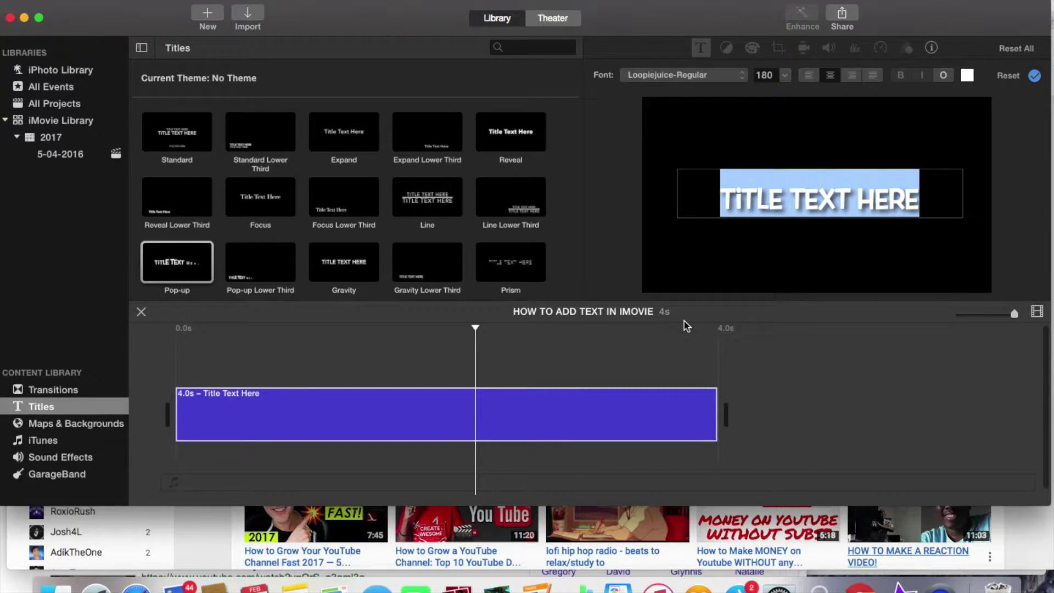
{"action": "type", "text": "TEST"}
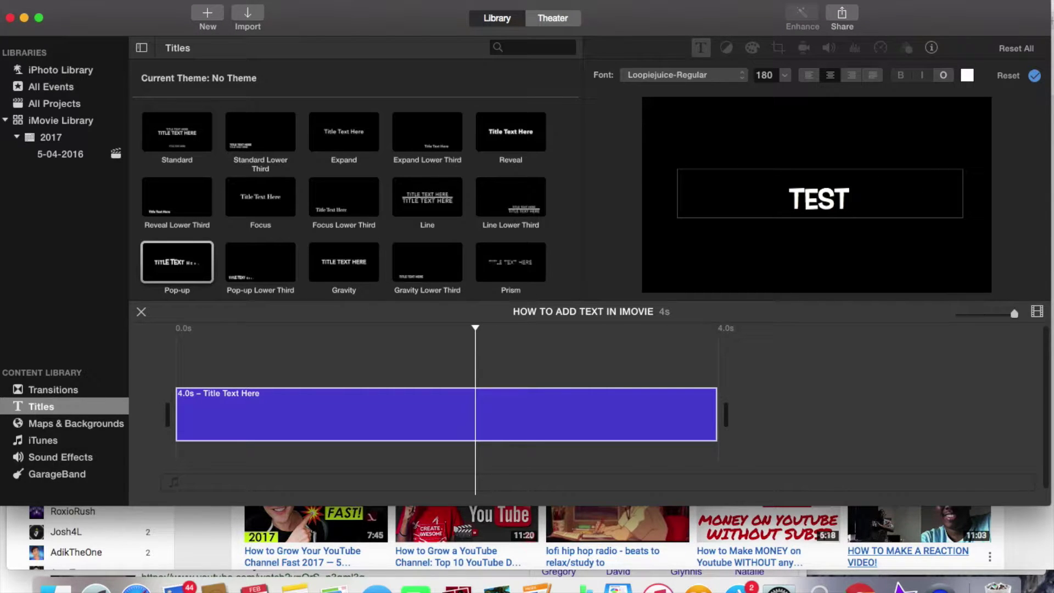
{"action": "key", "text": "super+a"}
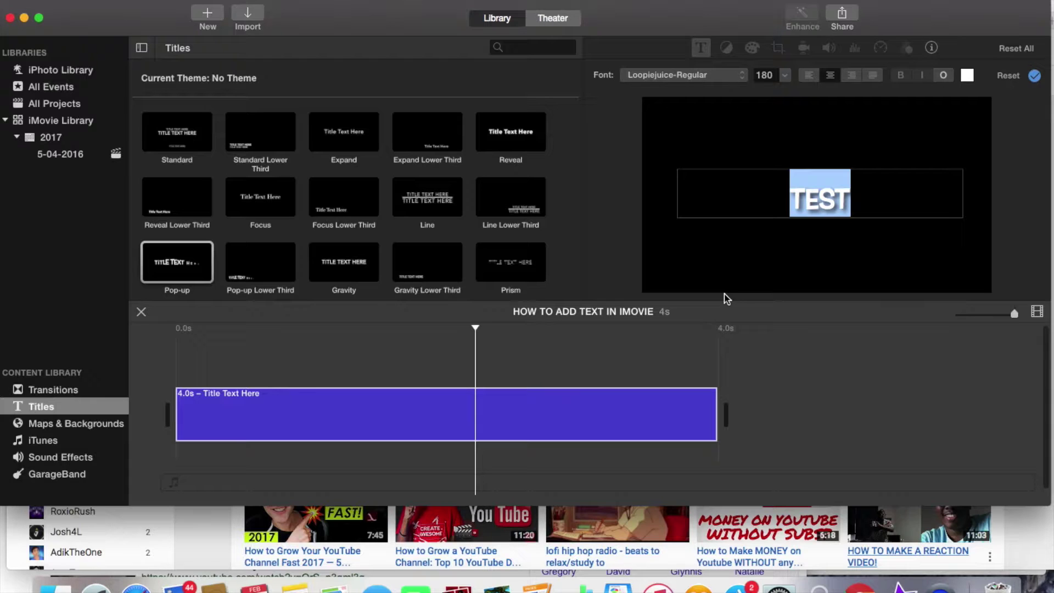
{"action": "left_click", "coordinate": [1035, 77]}
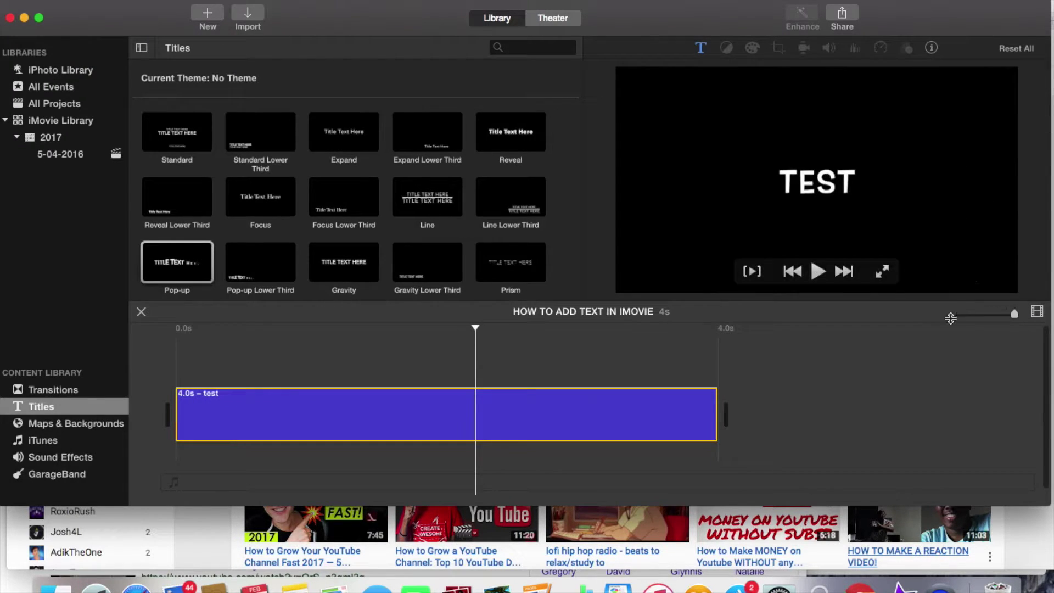
Change the title font to Futura Medium, after first trying Avenir Next Heavy.
{"action": "left_click", "coordinate": [929, 365]}
{"action": "left_click", "coordinate": [617, 393]}
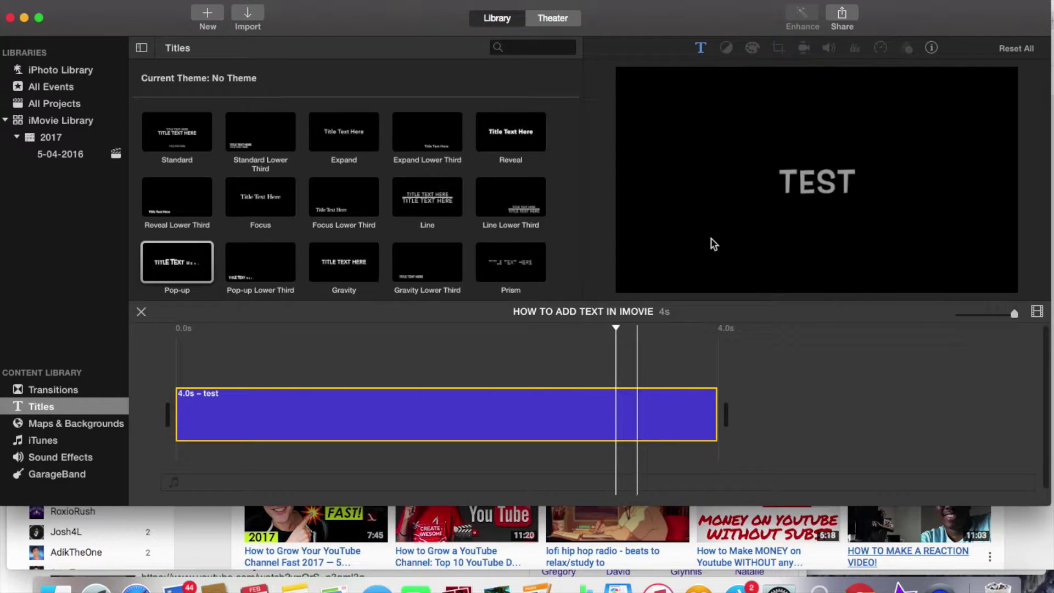
{"action": "double_click", "coordinate": [760, 203]}
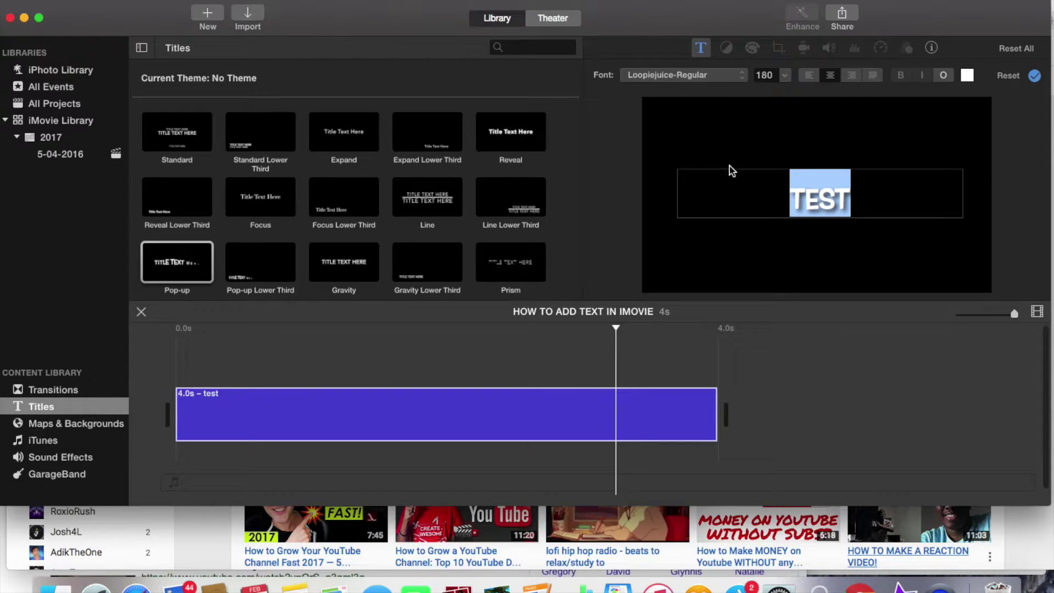
{"action": "left_click", "coordinate": [743, 76]}
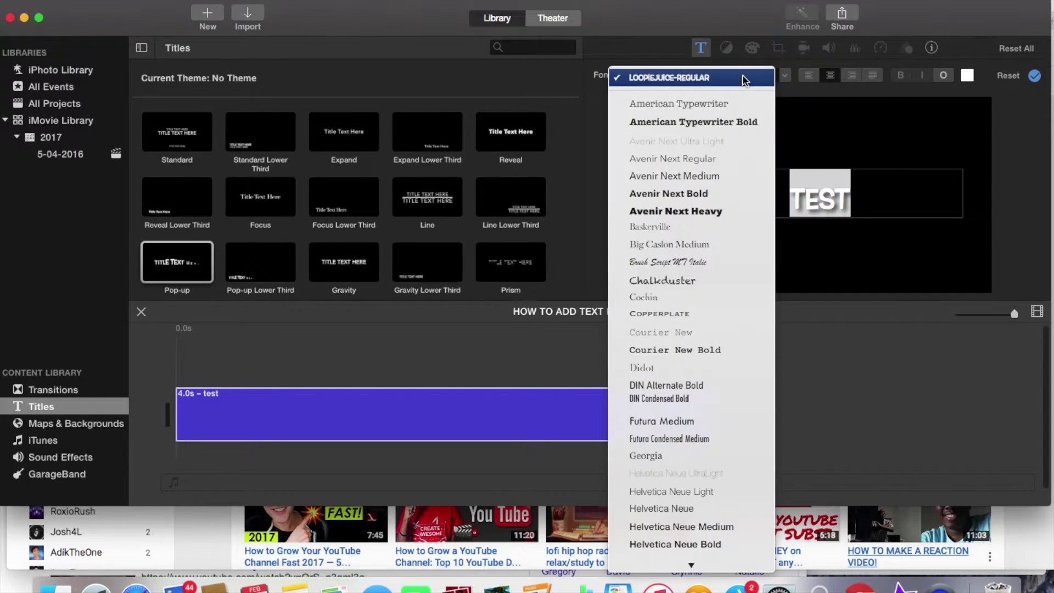
{"action": "left_click", "coordinate": [704, 211]}
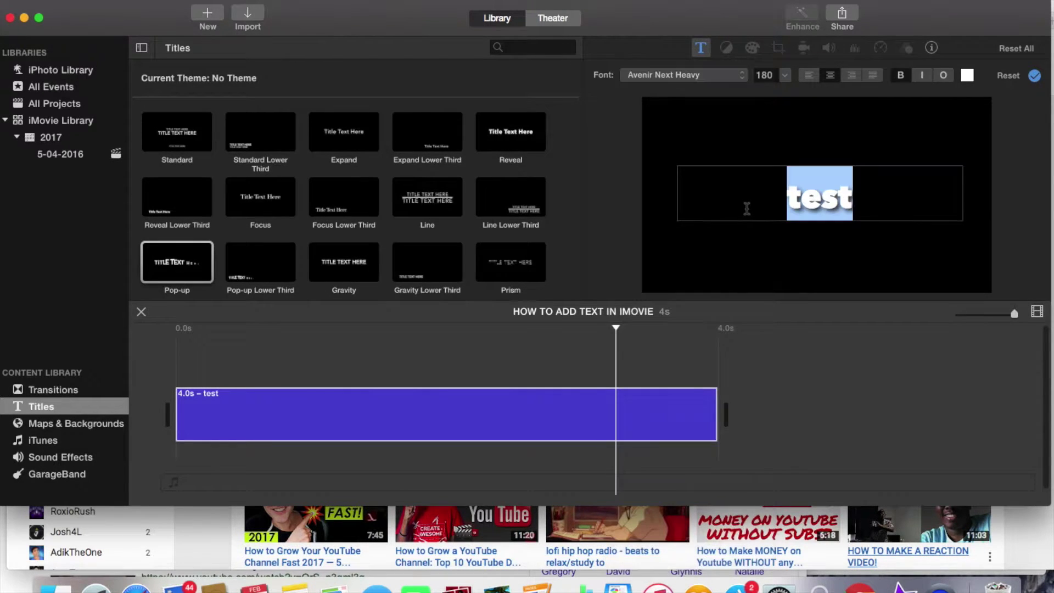
{"action": "left_click", "coordinate": [726, 80]}
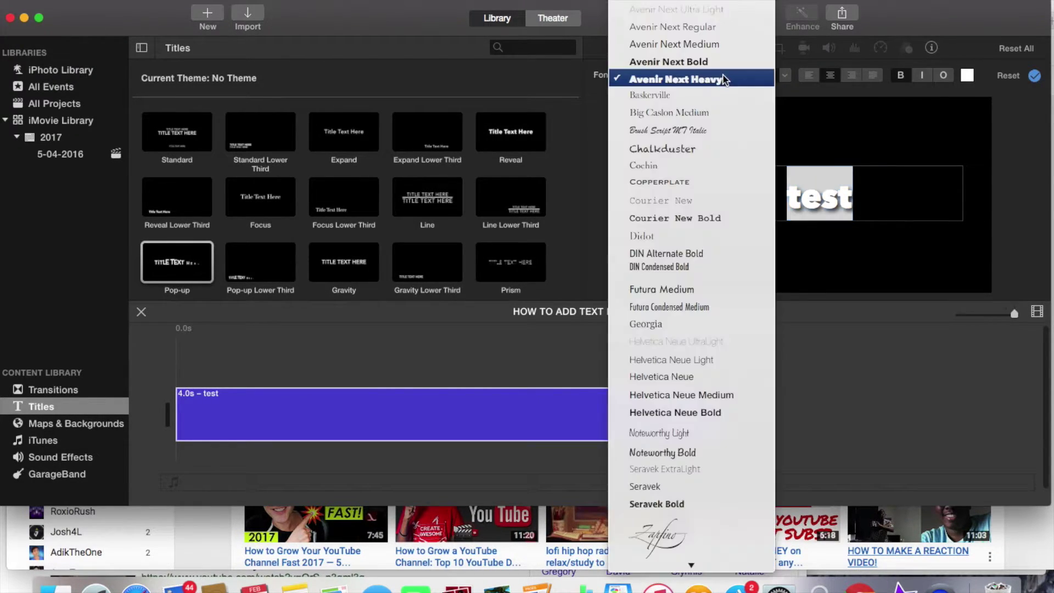
{"action": "left_click", "coordinate": [676, 289]}
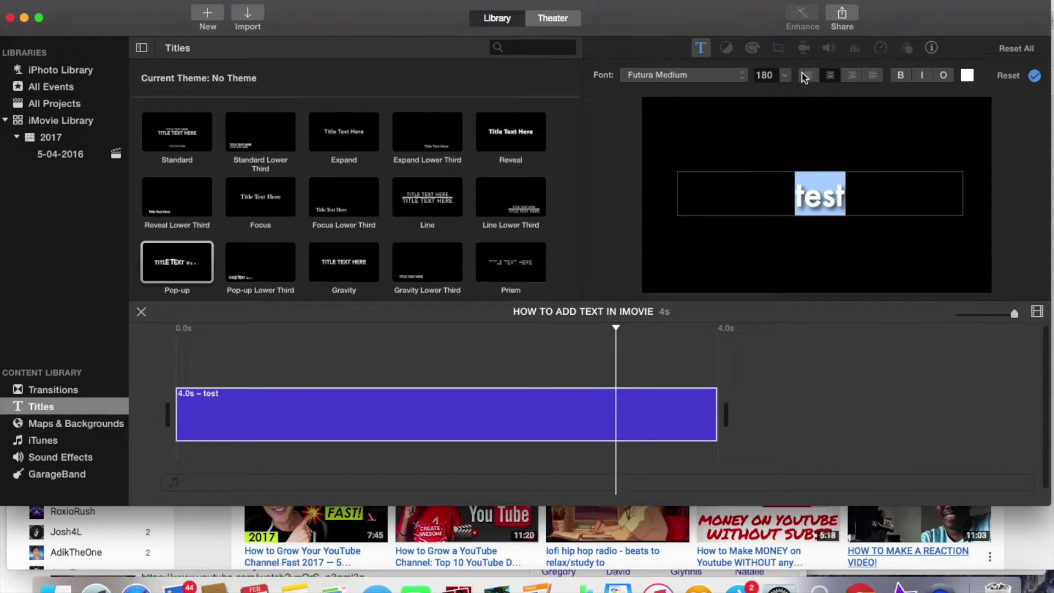
Set the title font size to 190 and centre-align the text.
{"action": "left_click", "coordinate": [784, 75]}
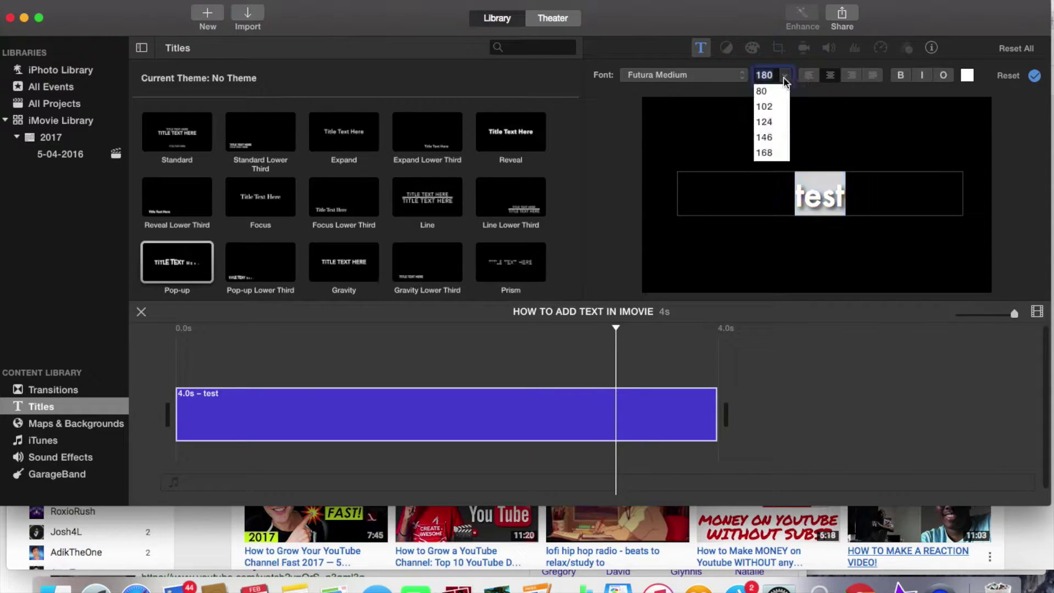
{"action": "left_click", "coordinate": [770, 122]}
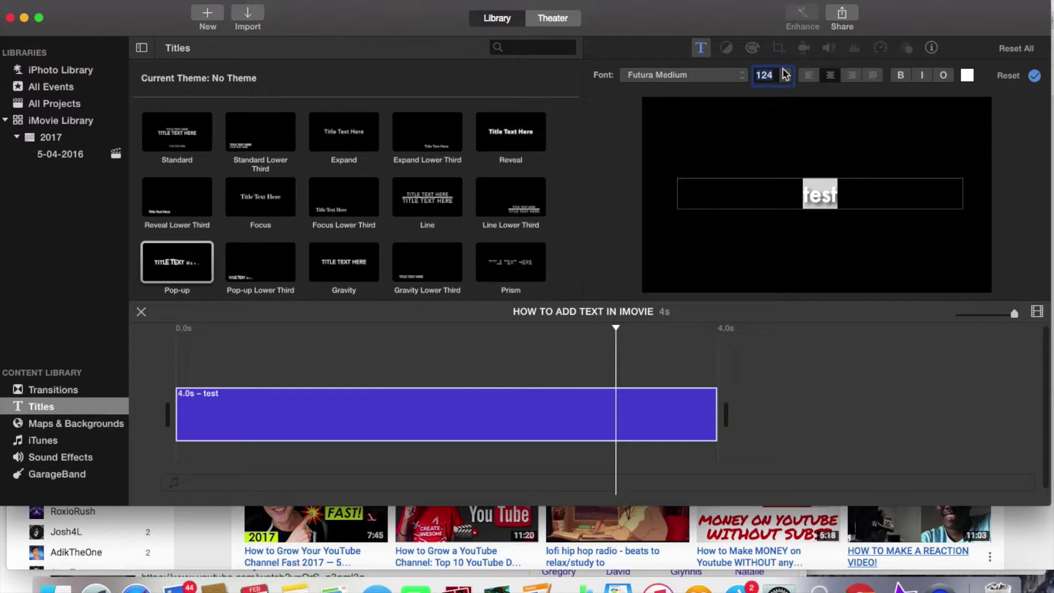
{"action": "left_click", "coordinate": [785, 75]}
{"action": "left_click", "coordinate": [770, 138]}
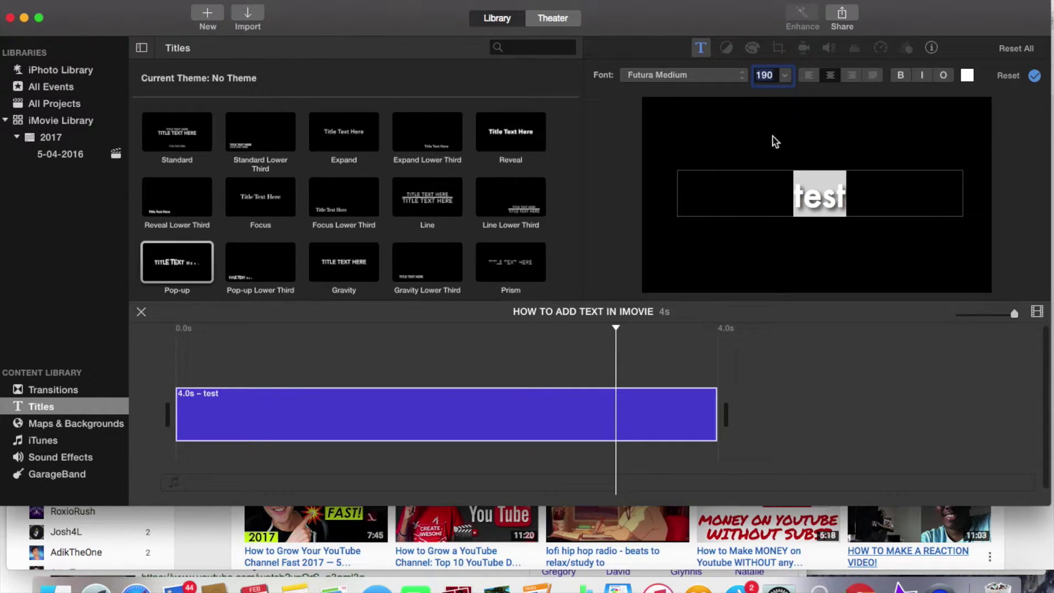
{"action": "left_click", "coordinate": [806, 78]}
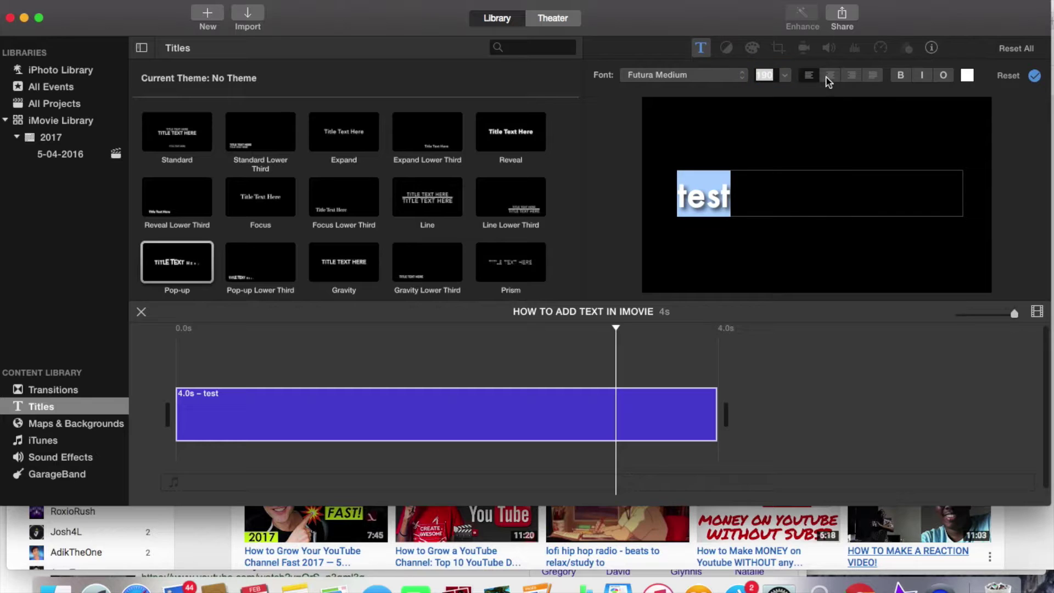
{"action": "left_click", "coordinate": [829, 77]}
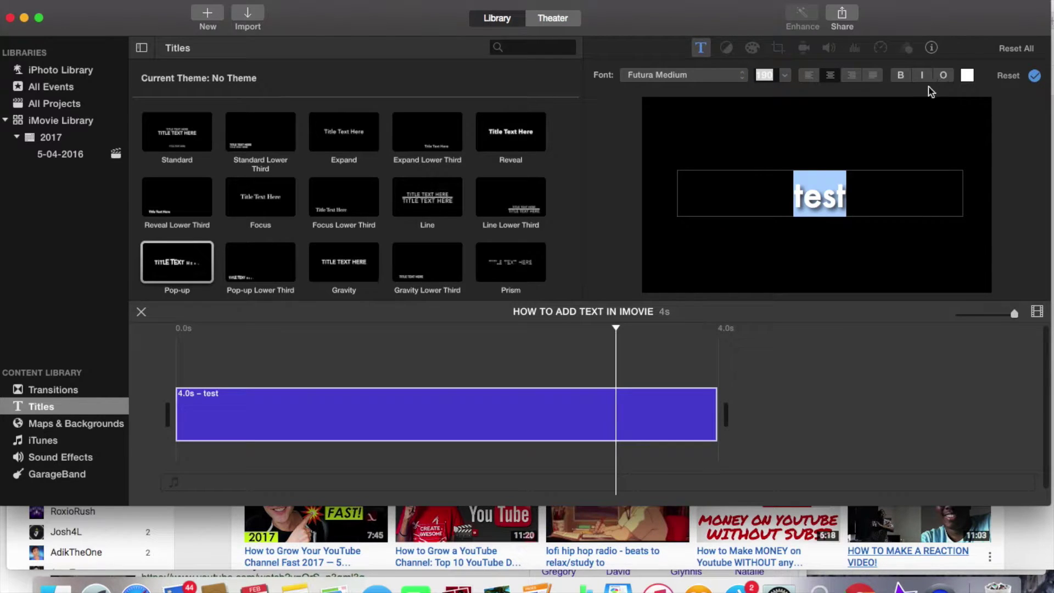
{"action": "left_click", "coordinate": [966, 75]}
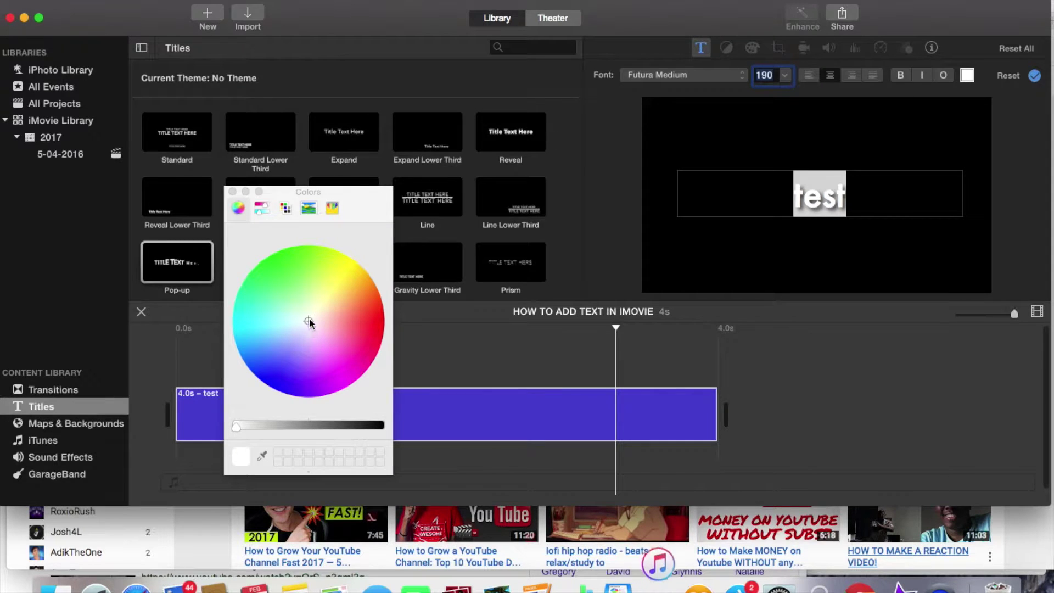
Colour the 'test' title blue, confirm it, and show the iMovie Library clips.
{"action": "left_click_drag", "start_coordinate": [308, 318], "coordinate": [277, 368]}
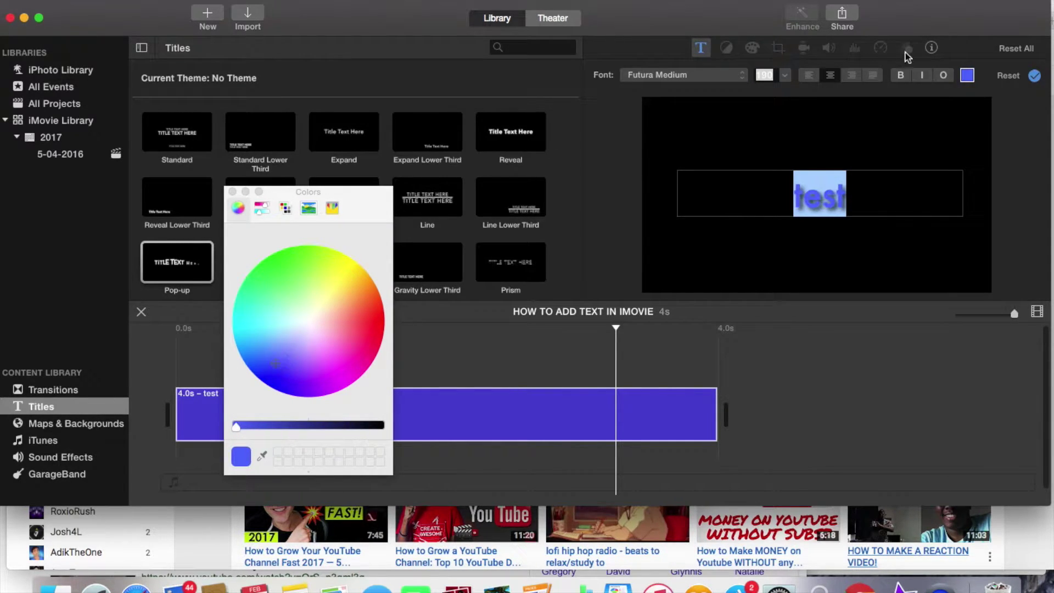
{"action": "left_click", "coordinate": [1034, 77]}
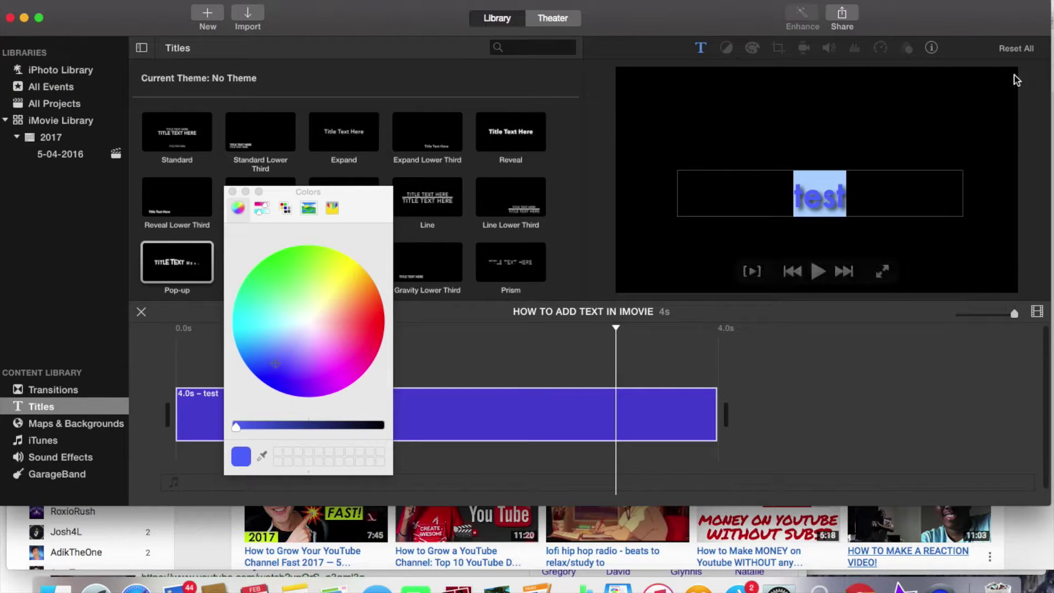
{"action": "left_click", "coordinate": [493, 333]}
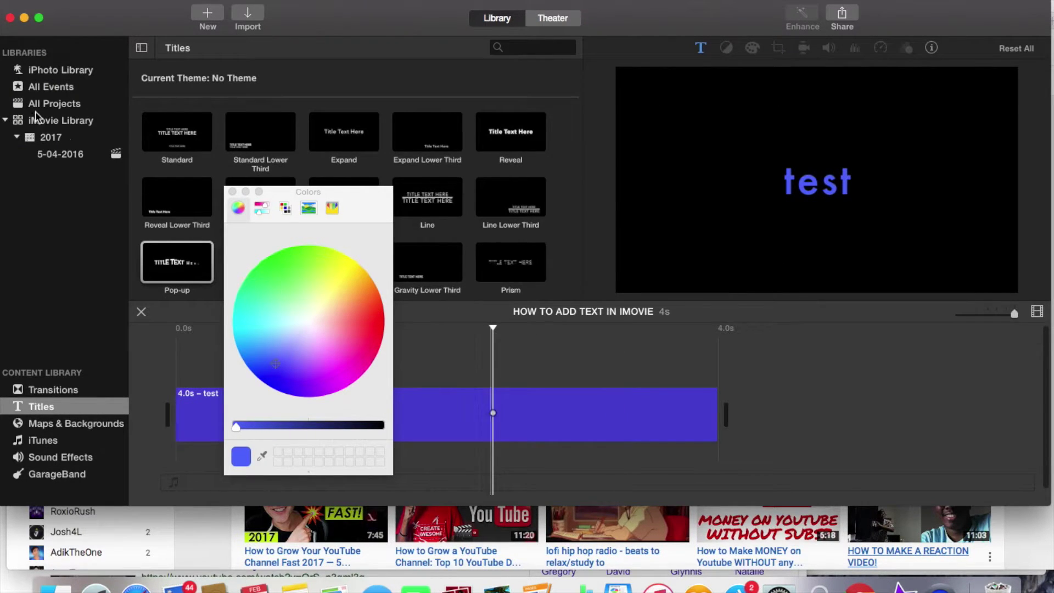
{"action": "left_click", "coordinate": [47, 120]}
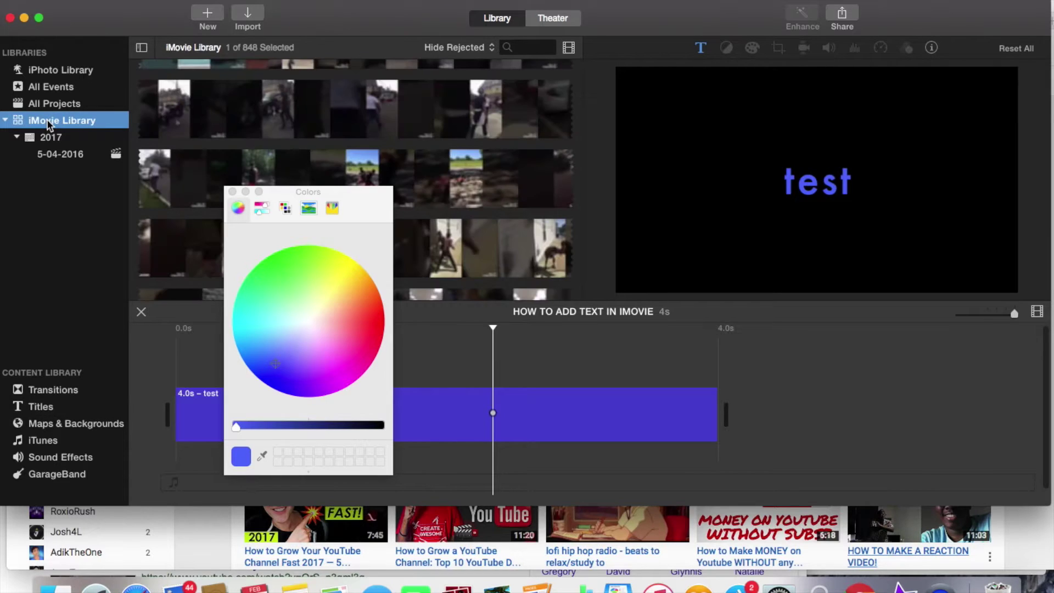
{"action": "left_click", "coordinate": [233, 192]}
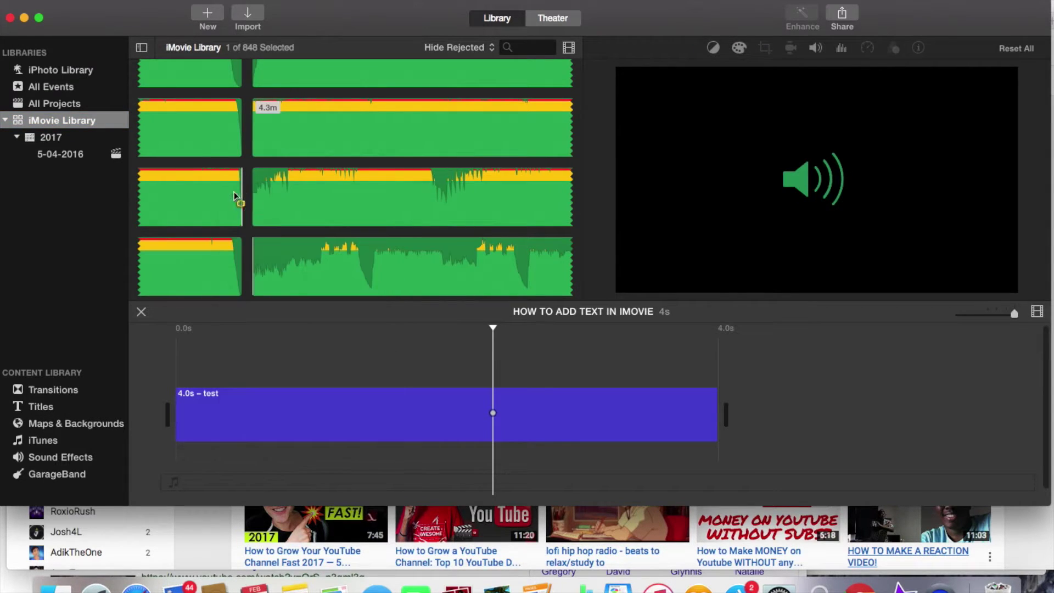
Find the Twitter profile screen-recording clip in the library and select the entire clip.
{"action": "left_click", "coordinate": [575, 268]}
{"action": "scroll", "coordinate": [574, 269], "scroll_direction": "down", "scroll_amount": 10}
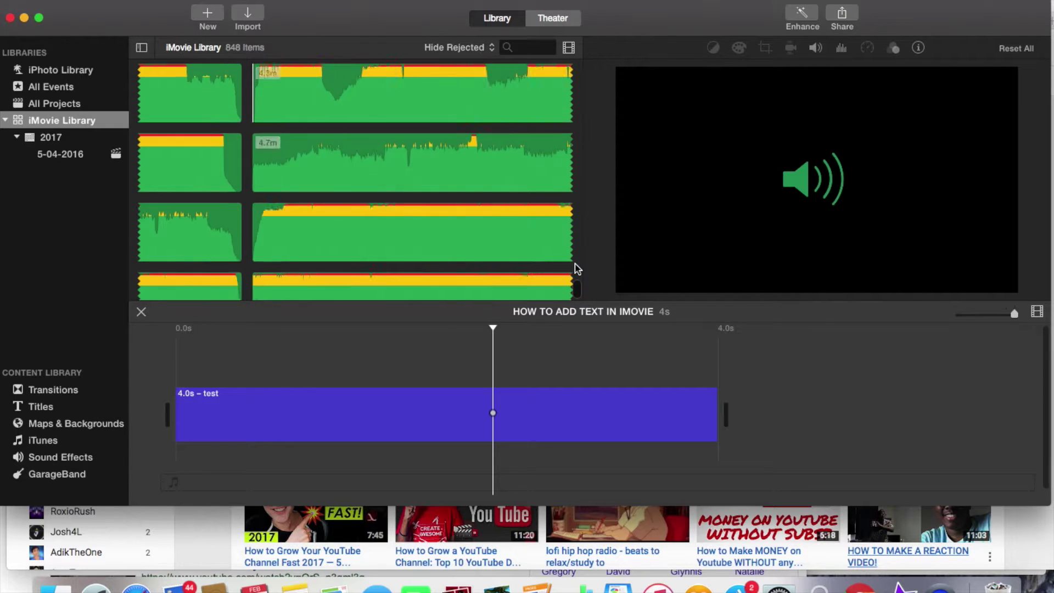
{"action": "scroll", "coordinate": [574, 269], "scroll_direction": "down", "scroll_amount": 10}
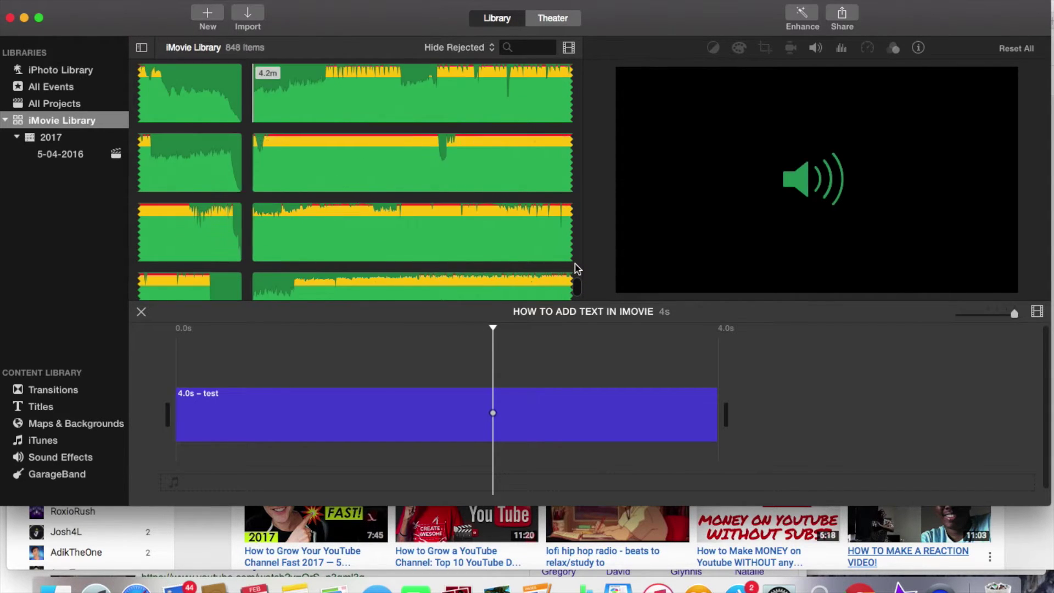
{"action": "scroll", "coordinate": [575, 267], "scroll_direction": "down", "scroll_amount": 10}
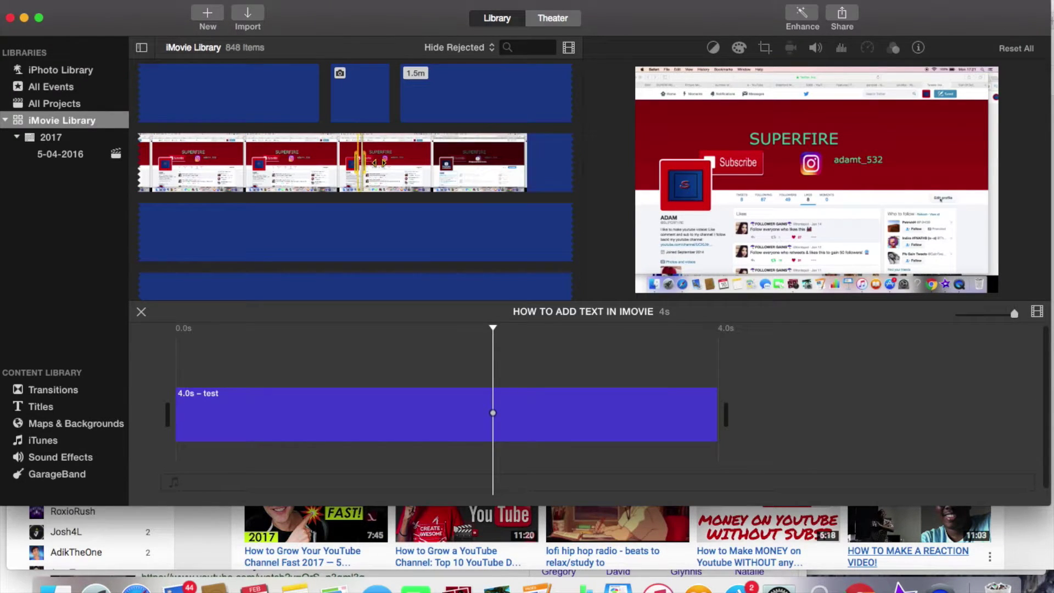
{"action": "left_click", "coordinate": [359, 165]}
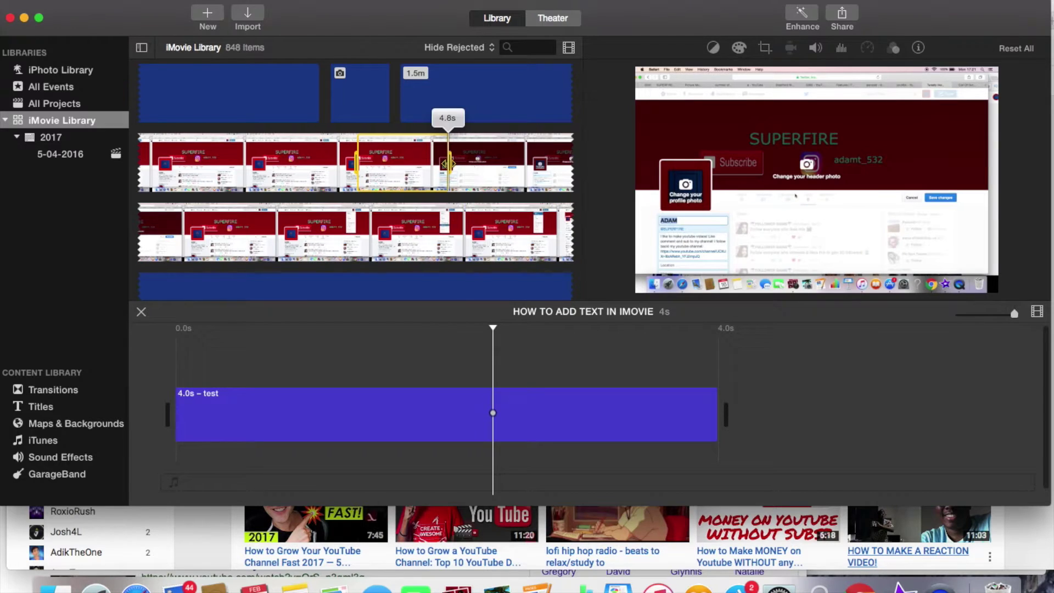
{"action": "right_click", "coordinate": [412, 161]}
{"action": "left_click", "coordinate": [397, 168]}
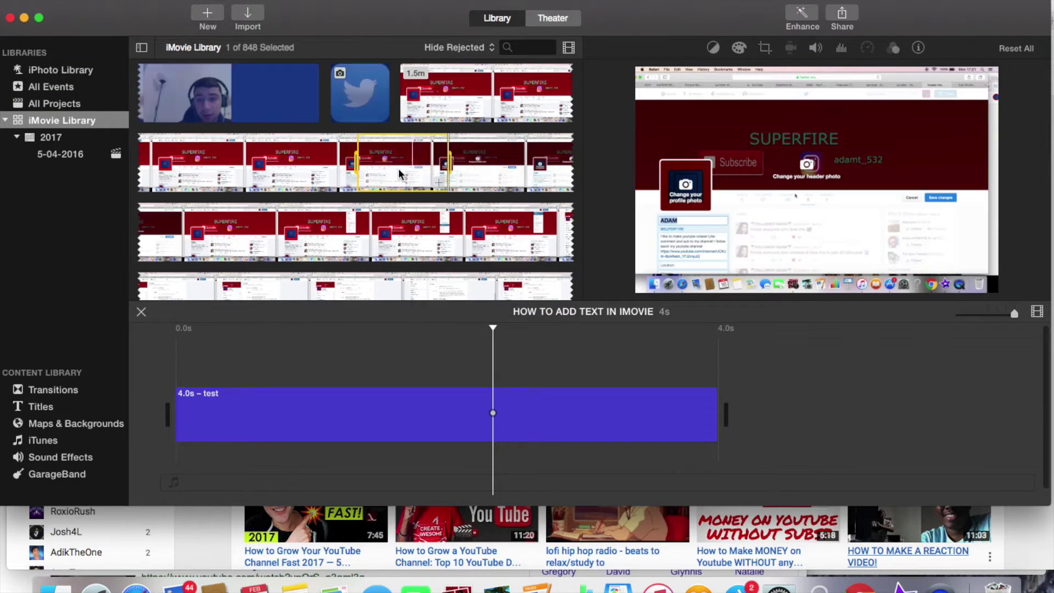
{"action": "right_click", "coordinate": [397, 168]}
{"action": "left_click", "coordinate": [397, 173]}
{"action": "right_click", "coordinate": [397, 173]}
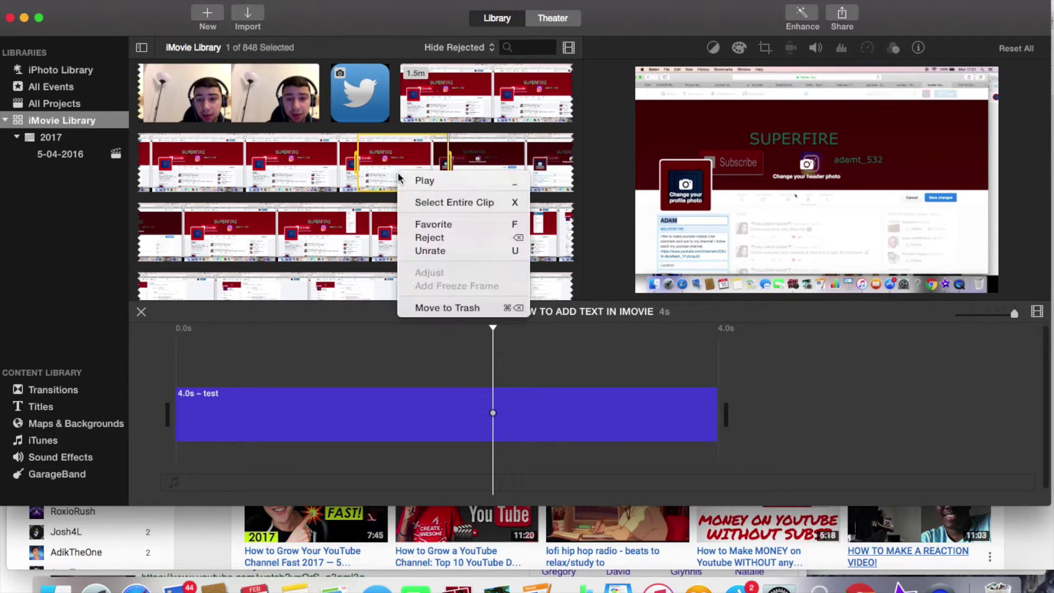
{"action": "left_click", "coordinate": [447, 199]}
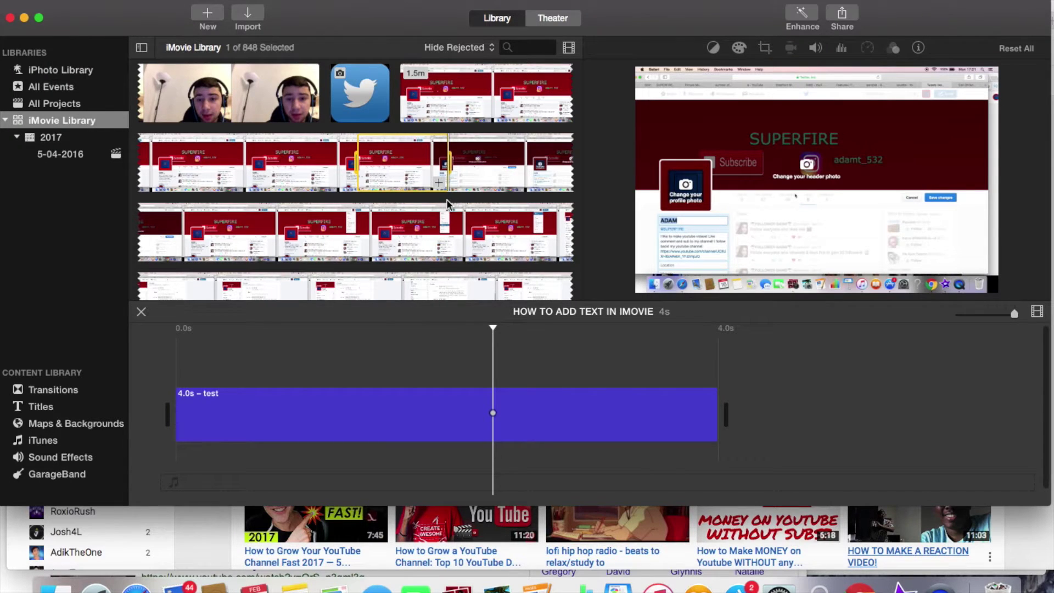
Place the 1.5-minute screen-recording clip in the storyline right after the 4-second title.
{"action": "left_click_drag", "start_coordinate": [417, 172], "coordinate": [377, 357]}
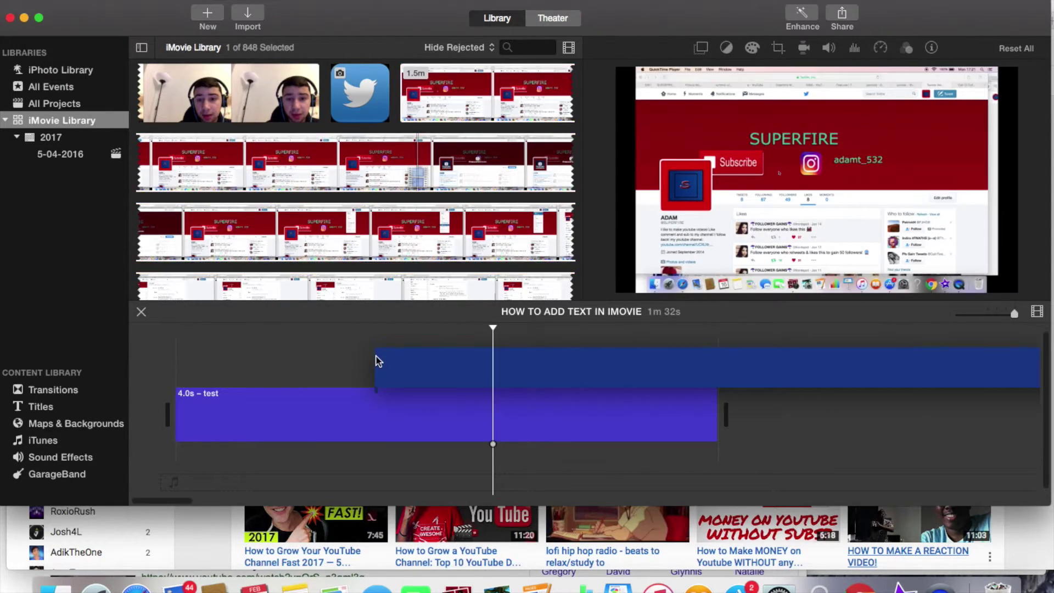
{"action": "left_click", "coordinate": [425, 366]}
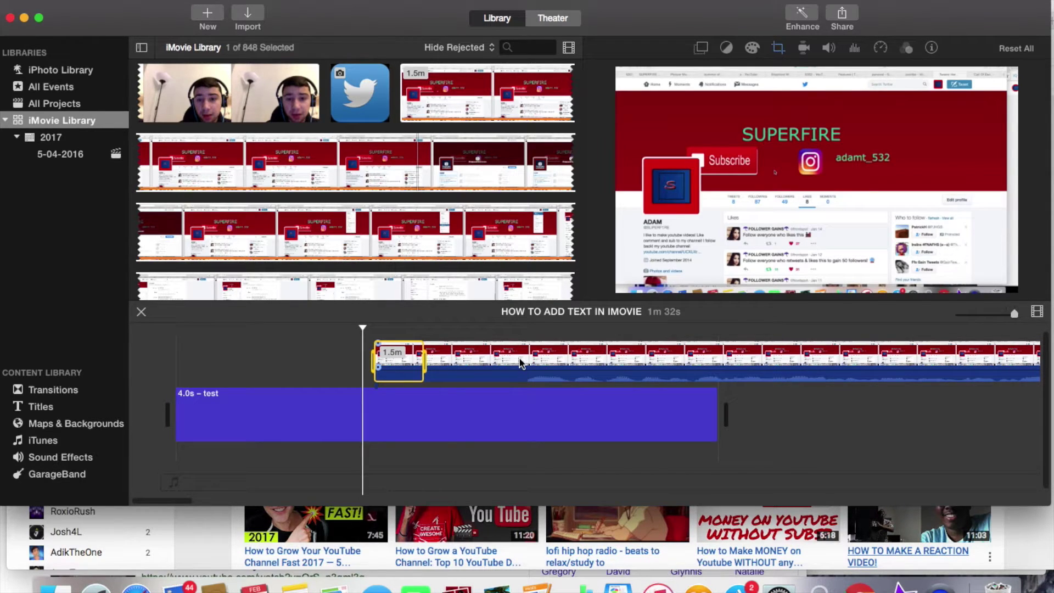
{"action": "key", "text": "Delete"}
{"action": "left_click_drag", "start_coordinate": [380, 176], "coordinate": [372, 373]}
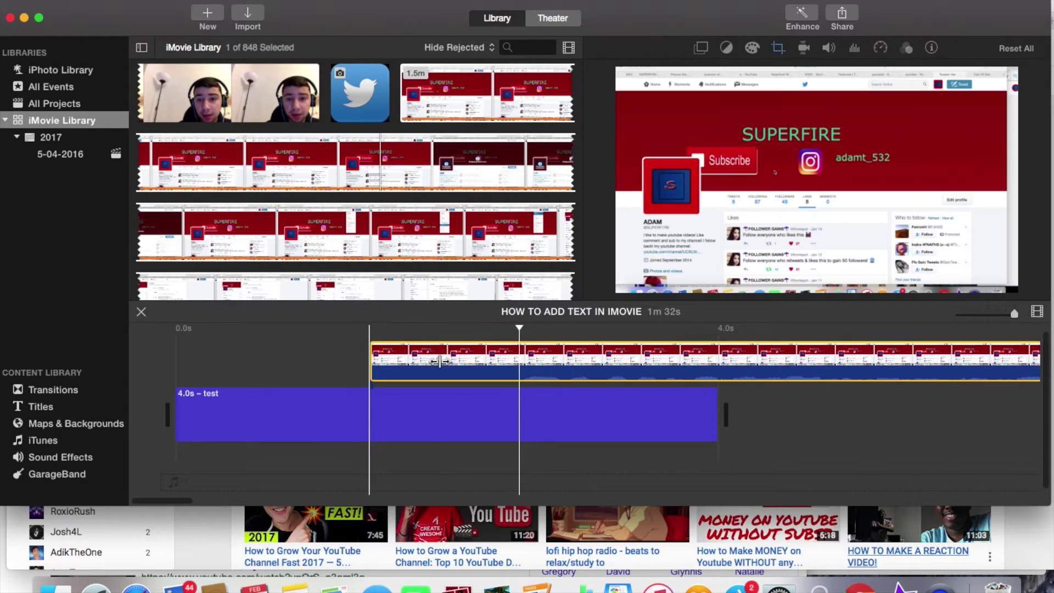
{"action": "left_click", "coordinate": [439, 366]}
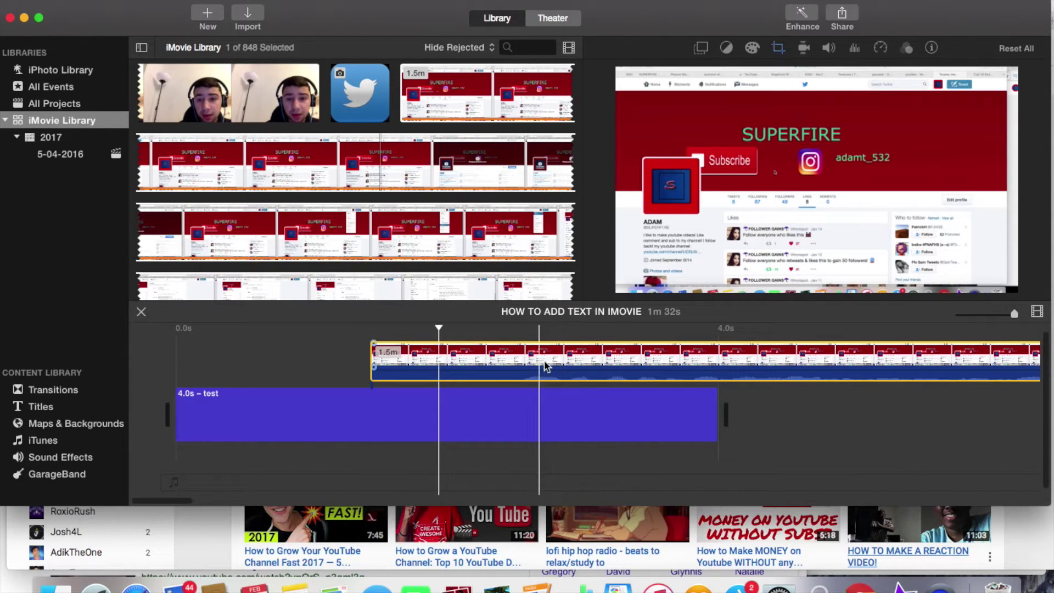
{"action": "left_click_drag", "start_coordinate": [555, 367], "coordinate": [623, 419]}
{"action": "left_click", "coordinate": [618, 418]}
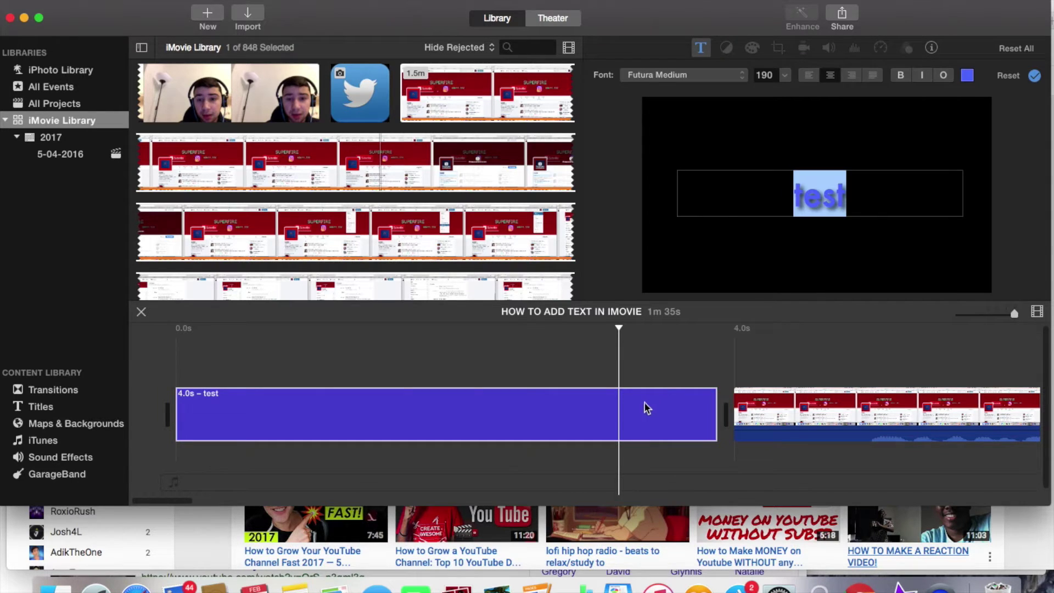
Move the blue 'test' title above the screen-recording clip and apply it.
{"action": "left_click_drag", "start_coordinate": [670, 426], "coordinate": [786, 355]}
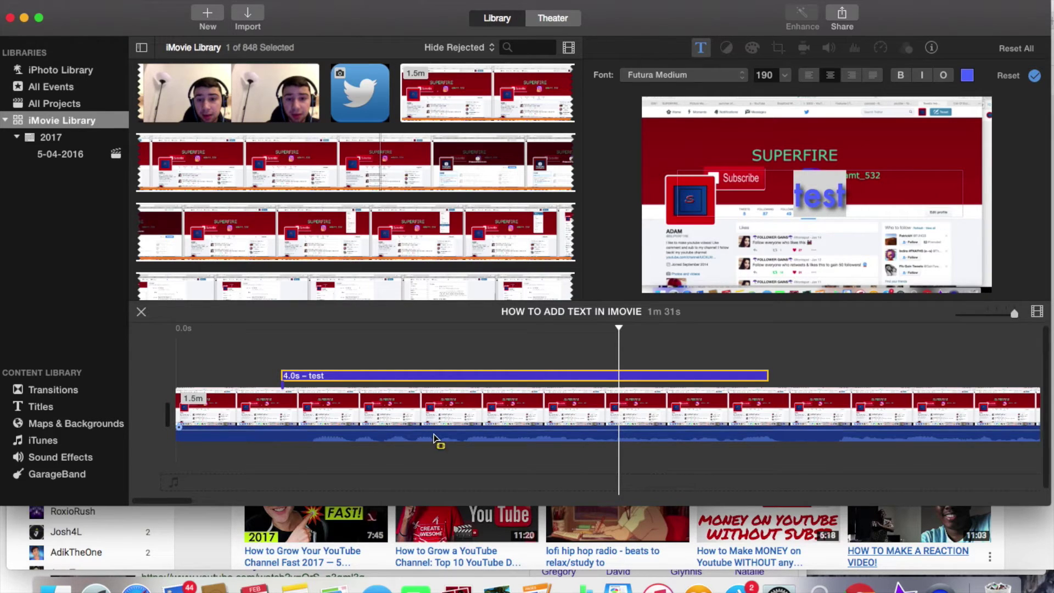
{"action": "left_click", "coordinate": [1035, 78]}
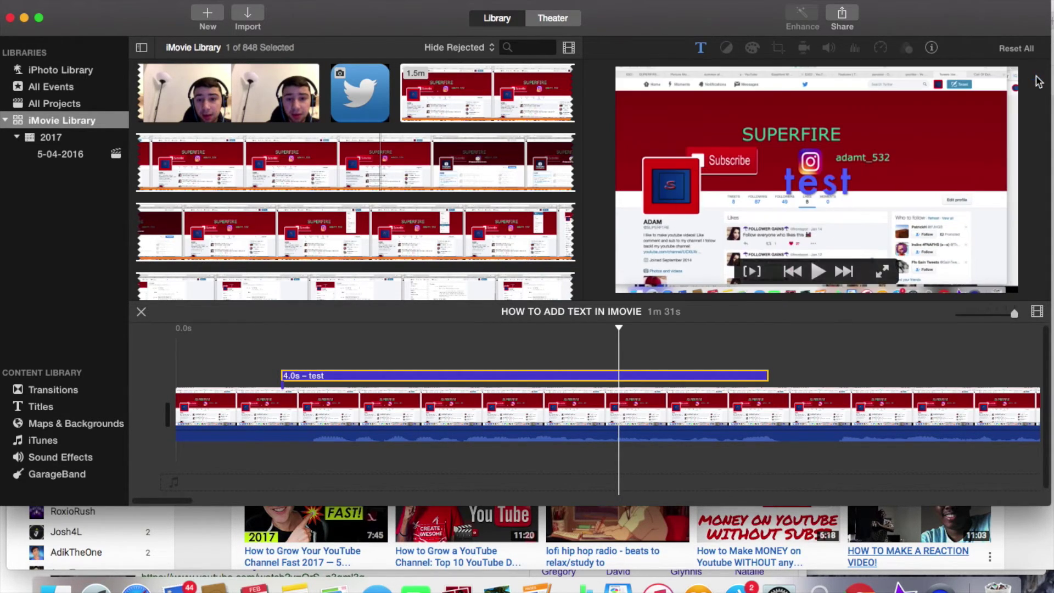
{"action": "left_click", "coordinate": [538, 353]}
{"action": "mouse_move", "coordinate": [820, 282]}
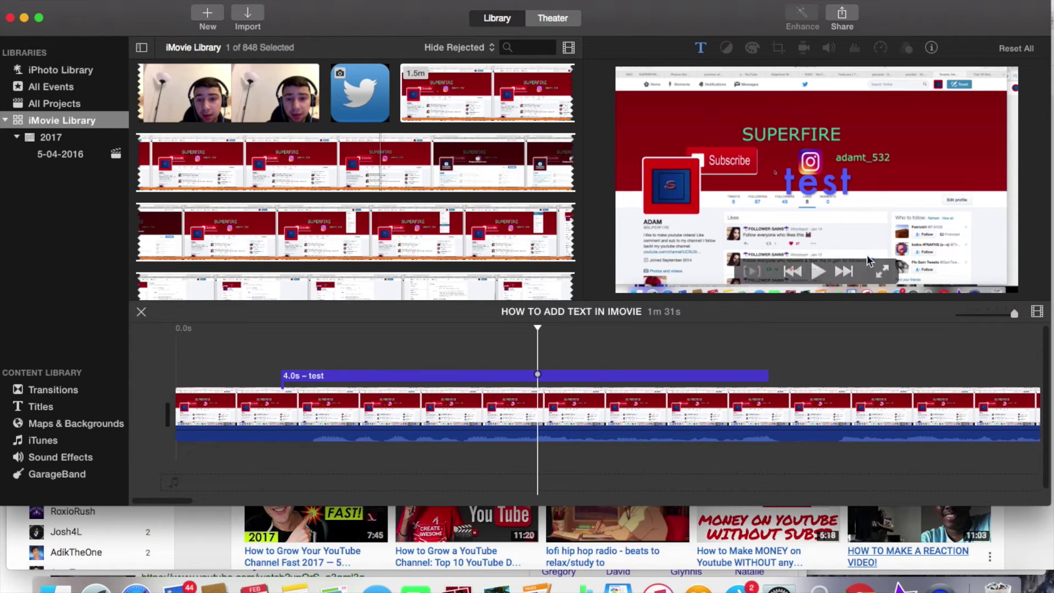
{"action": "left_click", "coordinate": [817, 271]}
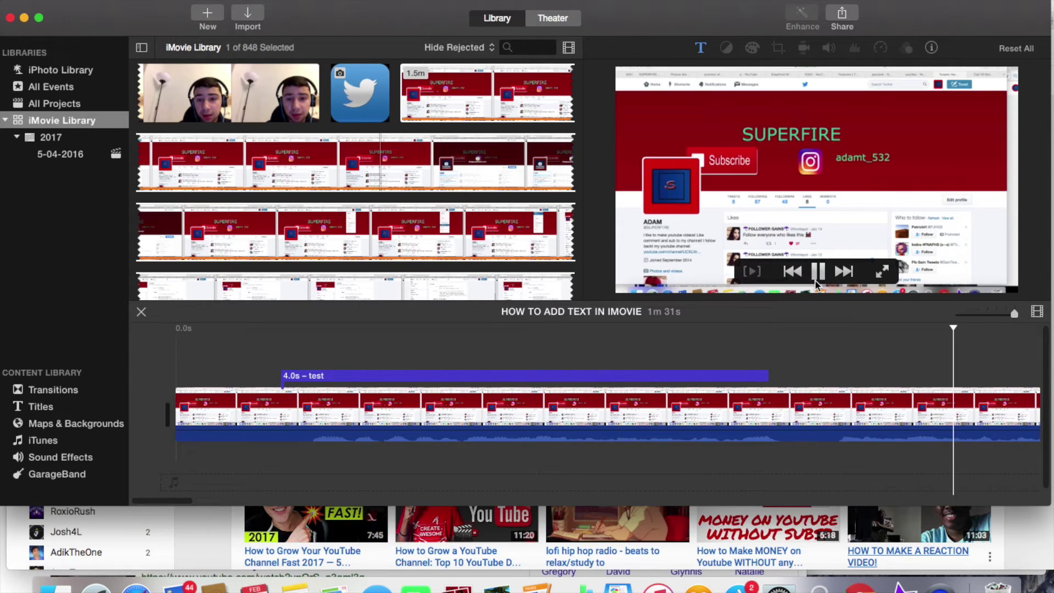
{"action": "left_click", "coordinate": [816, 282]}
{"action": "left_click", "coordinate": [456, 376]}
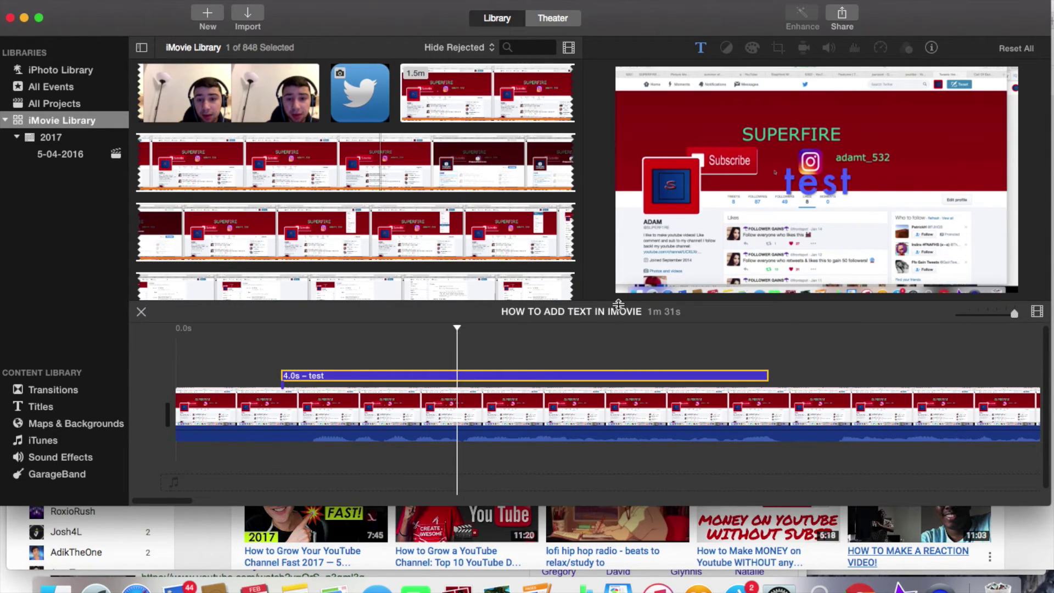